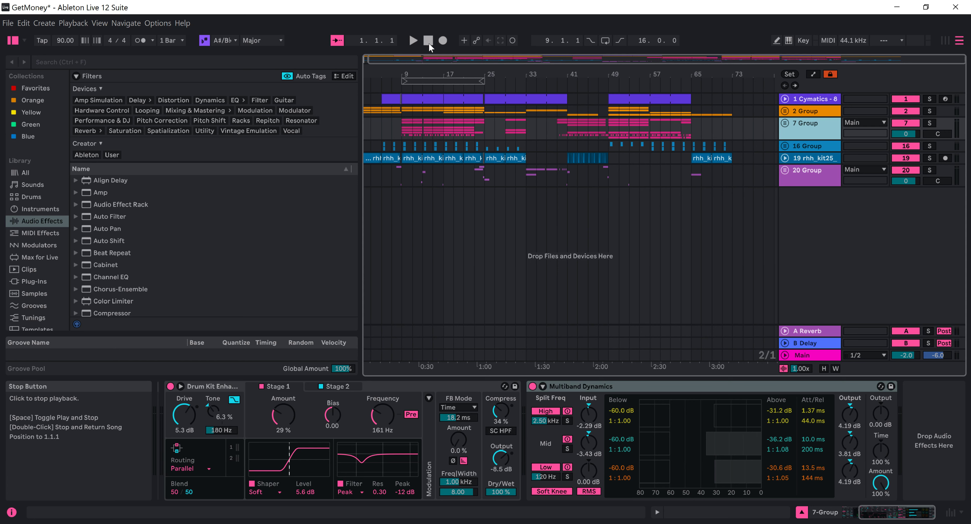
# - Play the whole arrangement from the start, and unfold the Cymatics track and 2 Group
pyautogui.press('space')
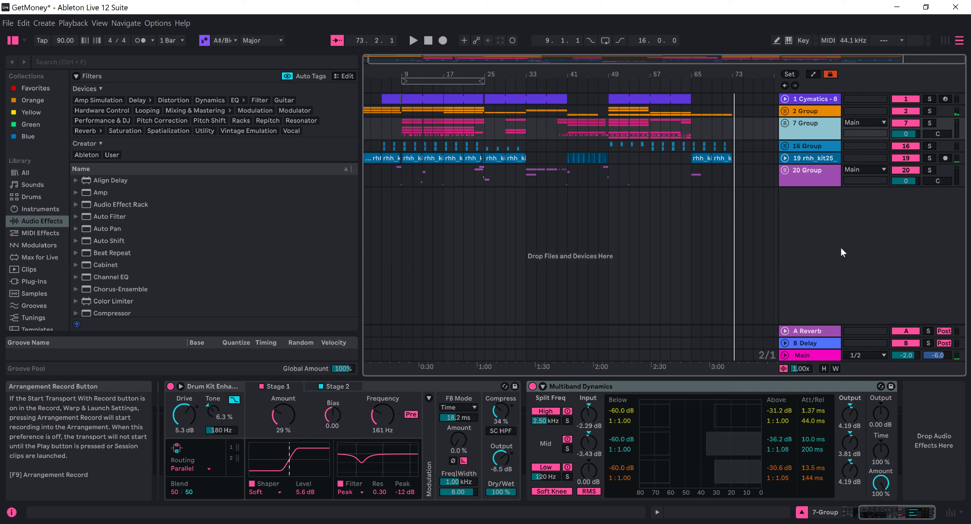
pyautogui.click(783, 100)
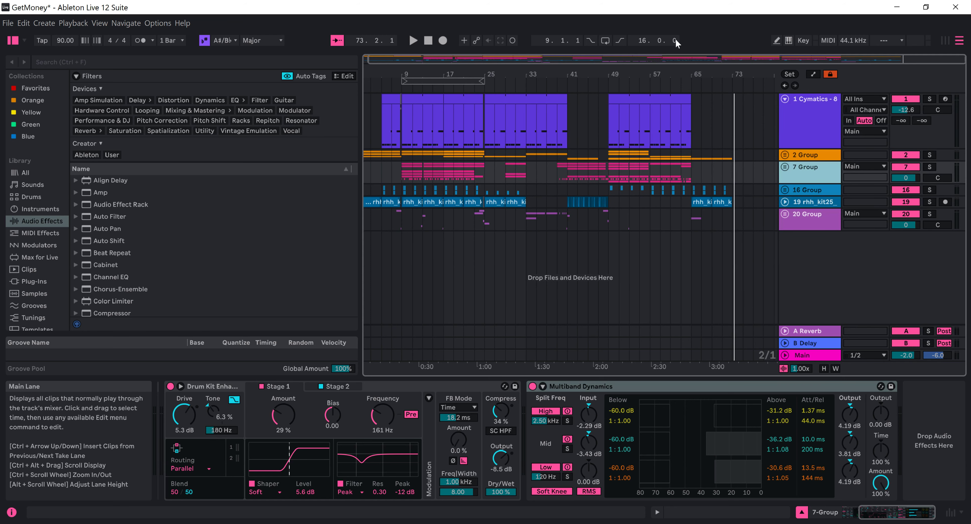
pyautogui.click(783, 155)
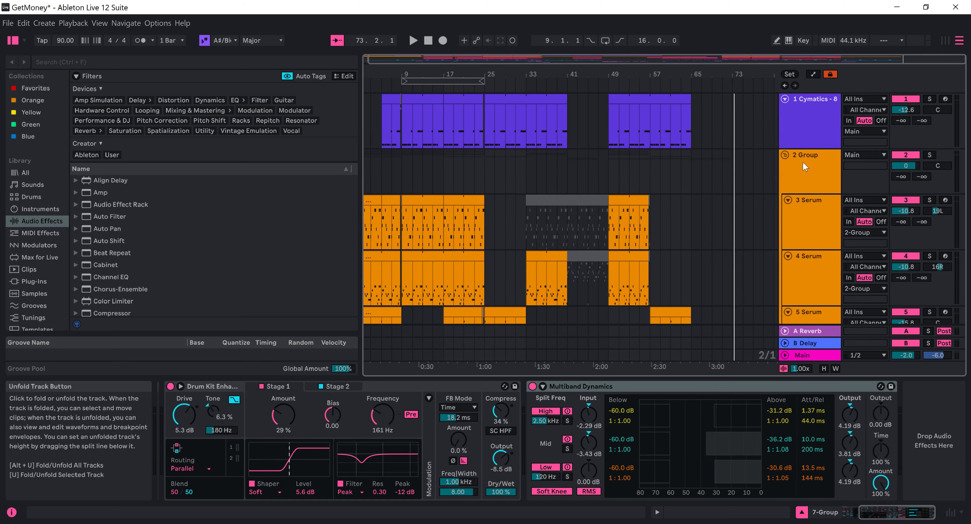
# - Solo 2 Group and its 3 Serum track, and play that part from bar 9
pyautogui.scroll(-1, 930, 134)
pyautogui.click(930, 130)
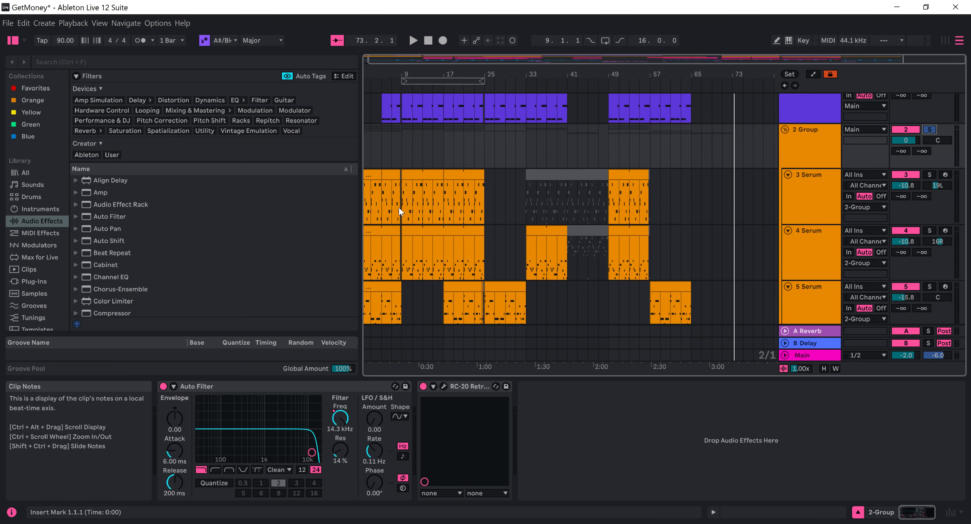
pyautogui.click(401, 207)
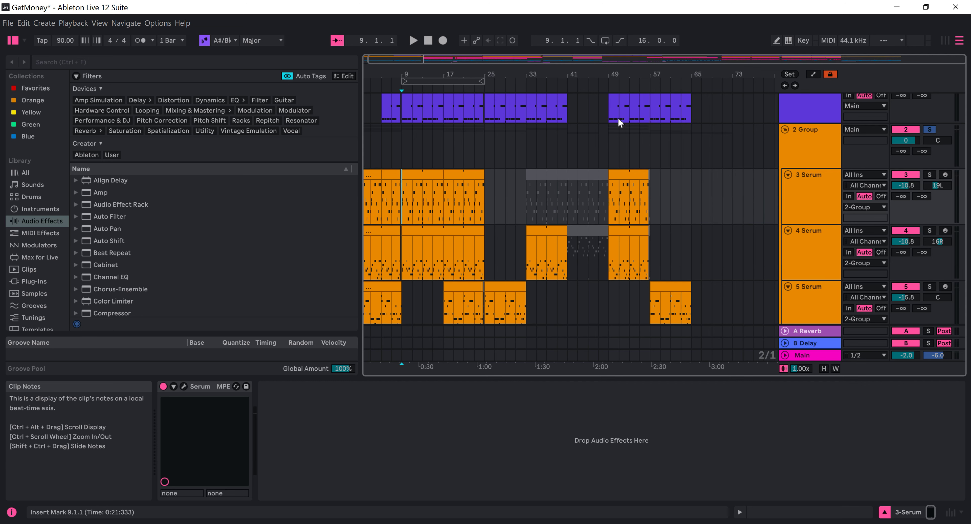
pyautogui.click(929, 175)
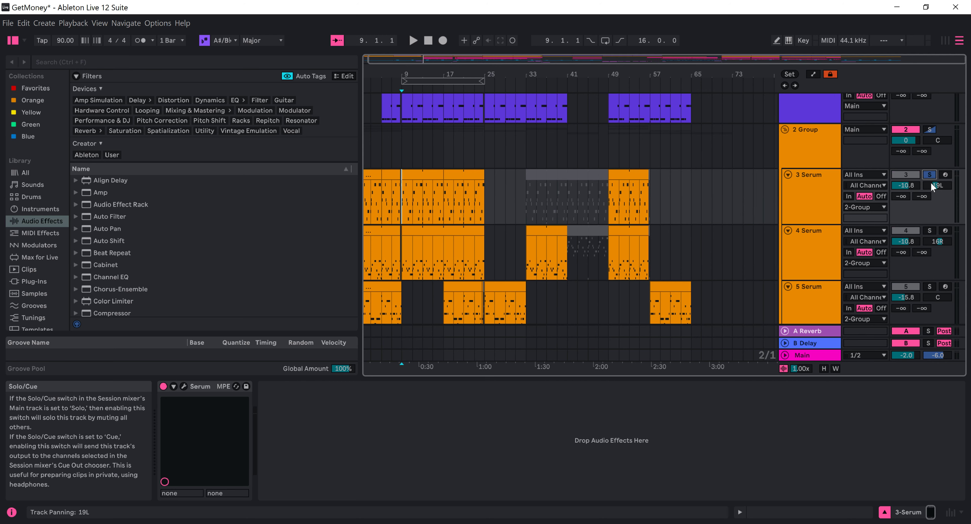
pyautogui.press('space')
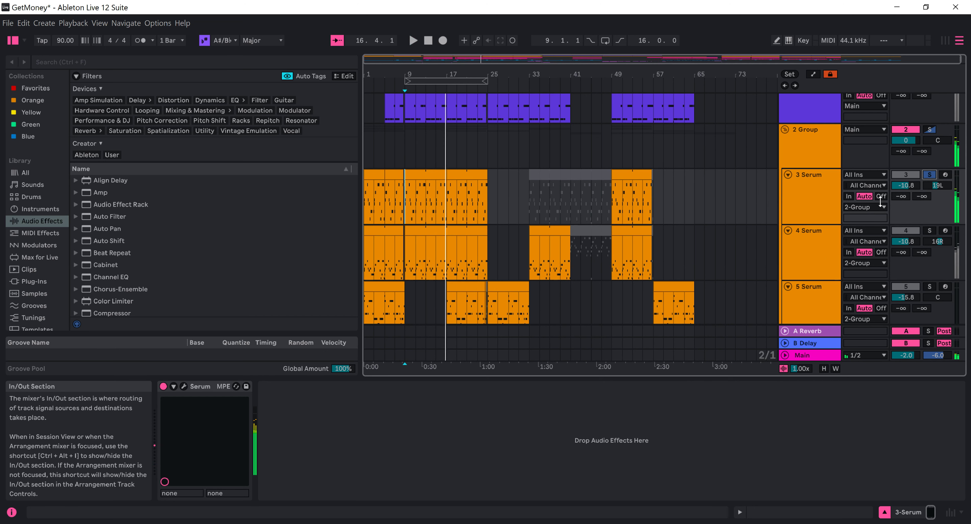
# - Solo the 4 Serum track and play it from bar 9
pyautogui.click(929, 231)
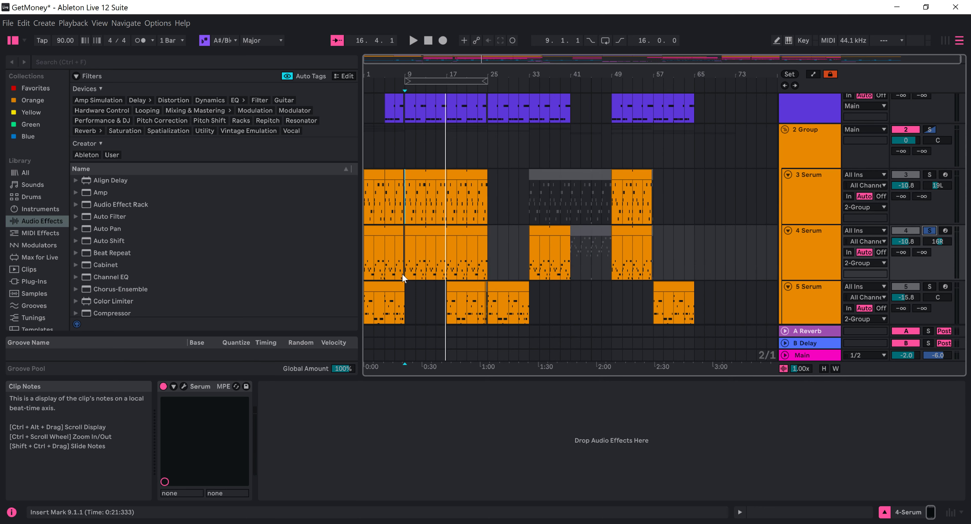
pyautogui.press('space')
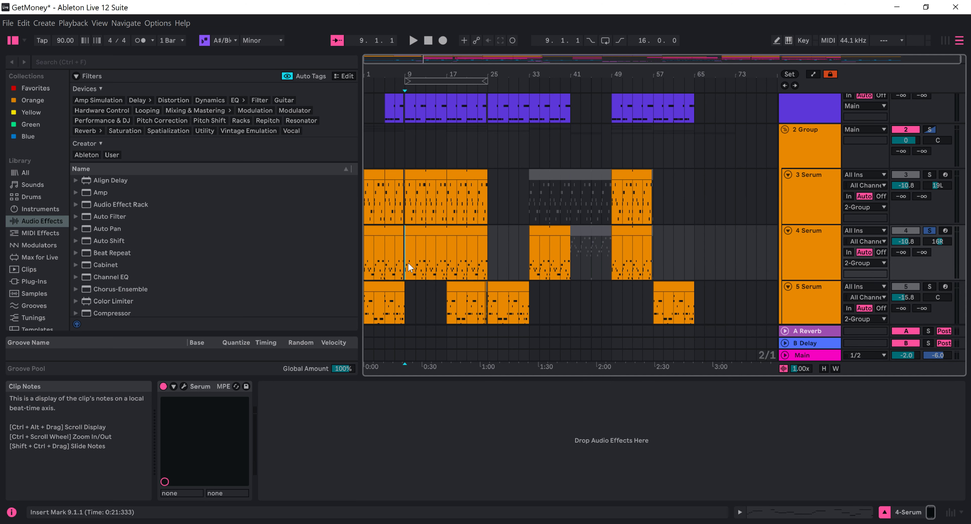
pyautogui.press('space')
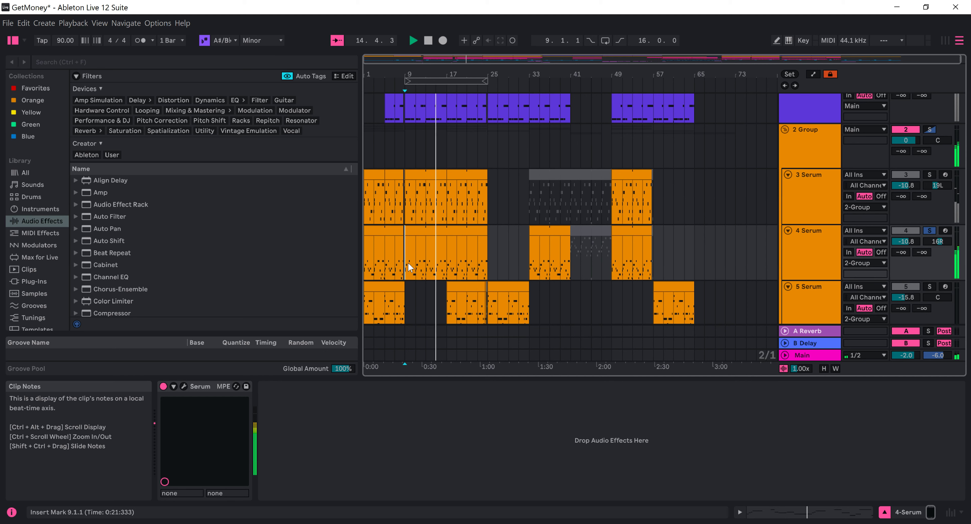
pyautogui.press('space')
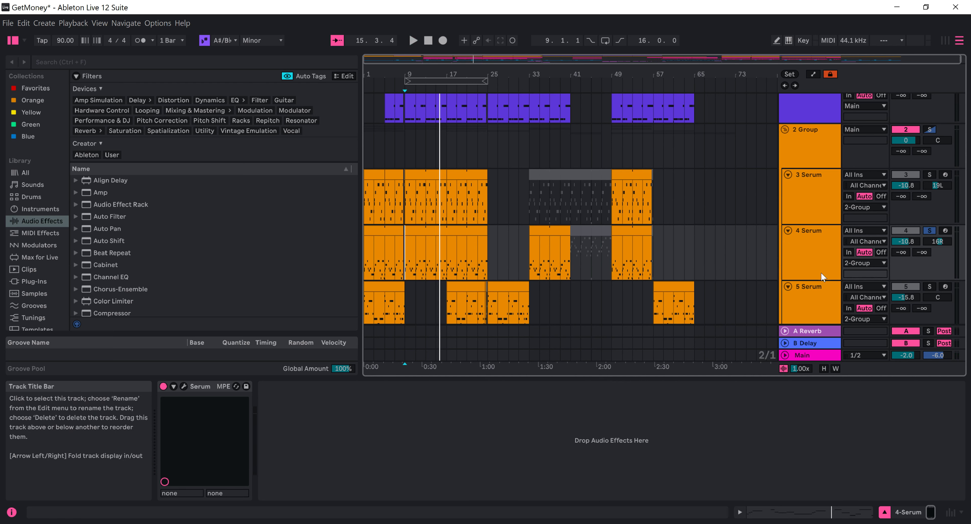
# - Solo the 5 Serum track and play its clips from bar 17
pyautogui.click(929, 286)
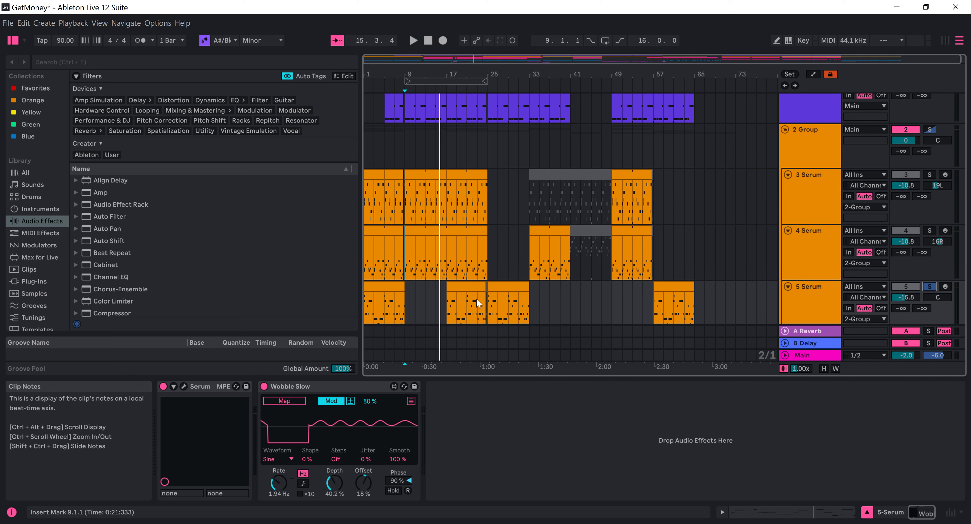
pyautogui.click(477, 307)
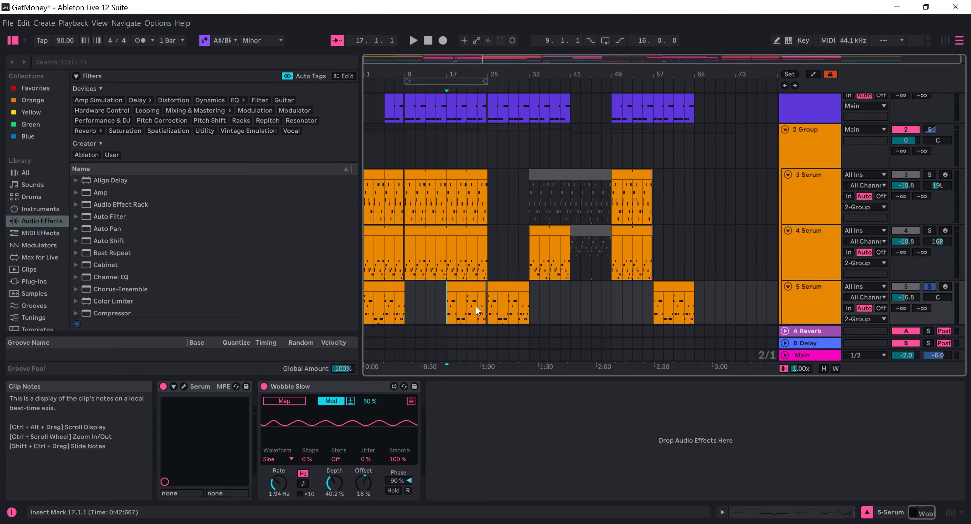
pyautogui.press('space')
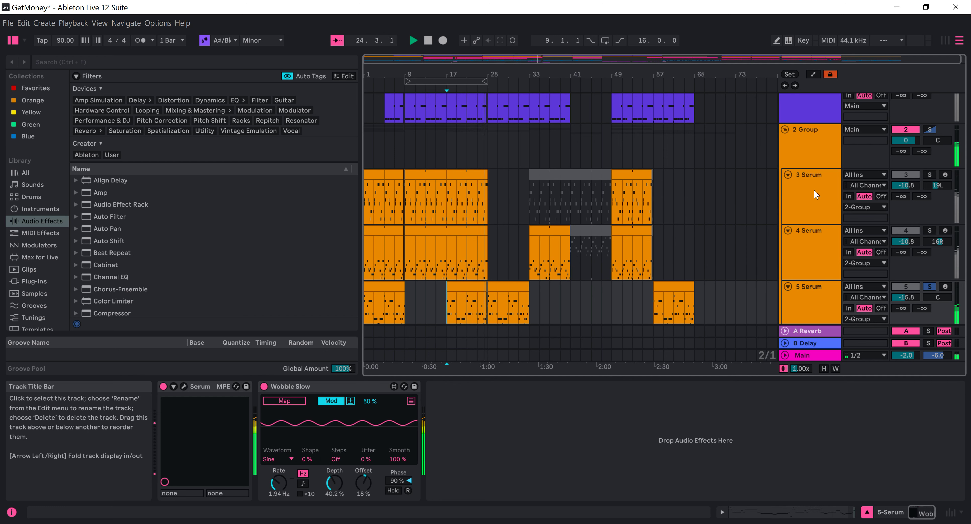
pyautogui.press('space')
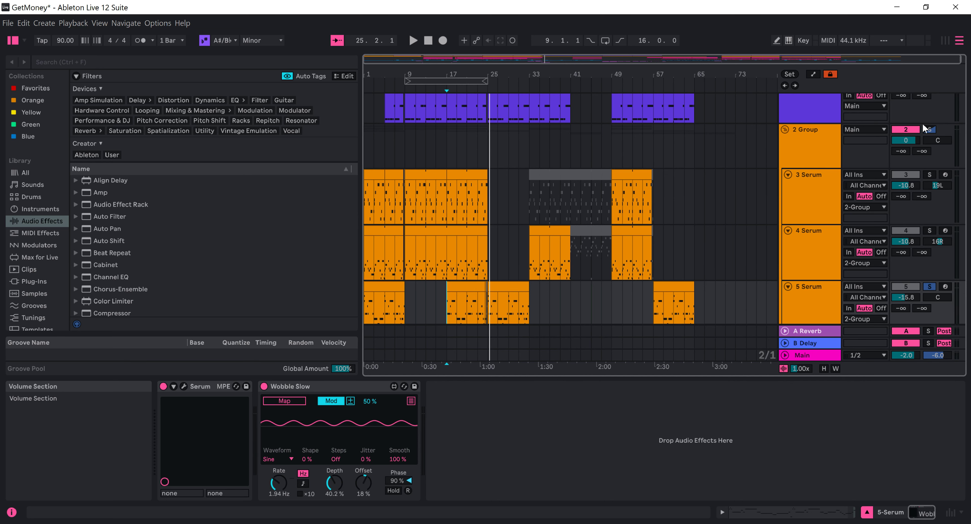
# - Examine the instruments on 3 Serum and 4 Serum, viewing the Serum plug-in window of track 4 and closing it
pyautogui.scroll(-2, 843, 199)
pyautogui.scroll(-2, 843, 198)
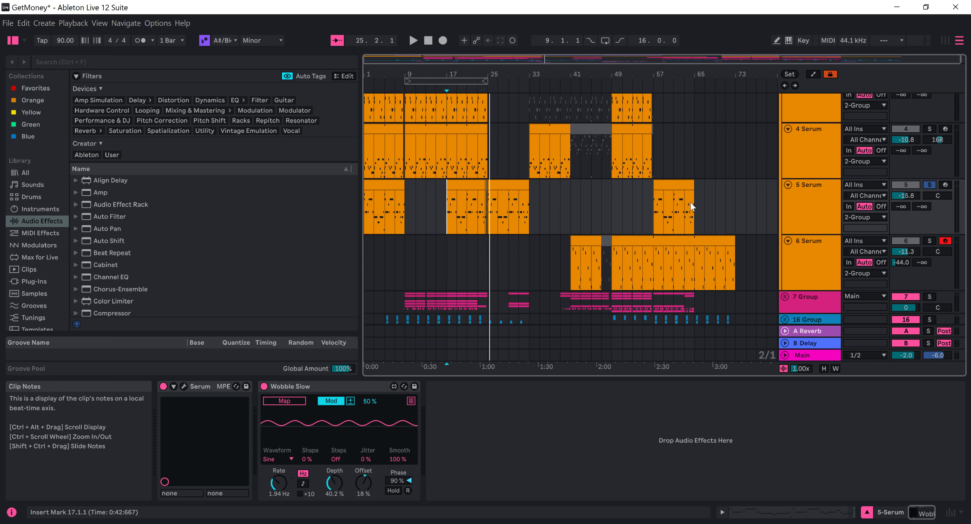
pyautogui.scroll(2, 814, 157)
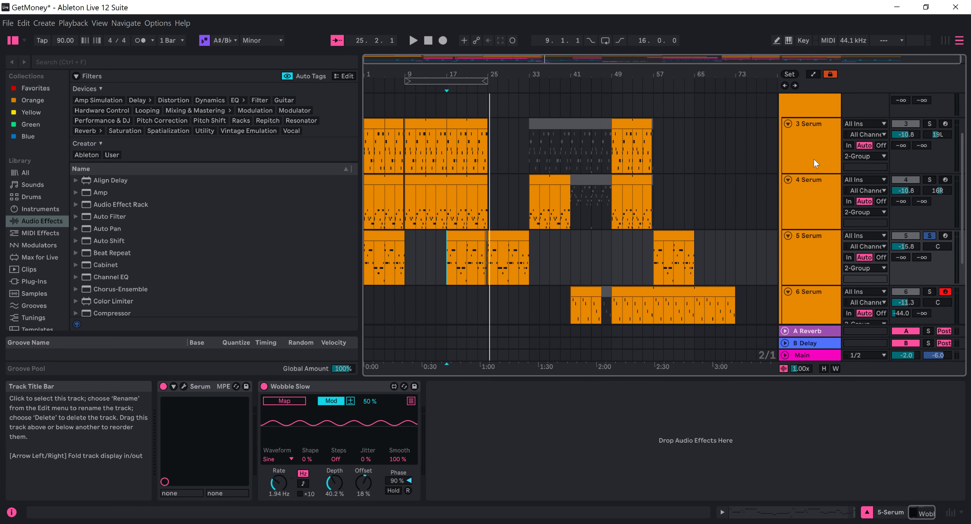
pyautogui.click(813, 159)
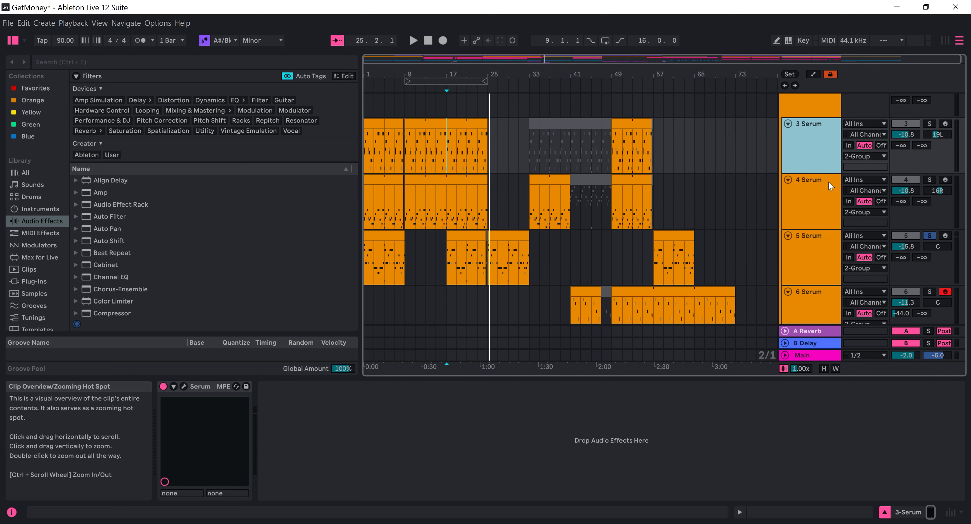
pyautogui.click(810, 203)
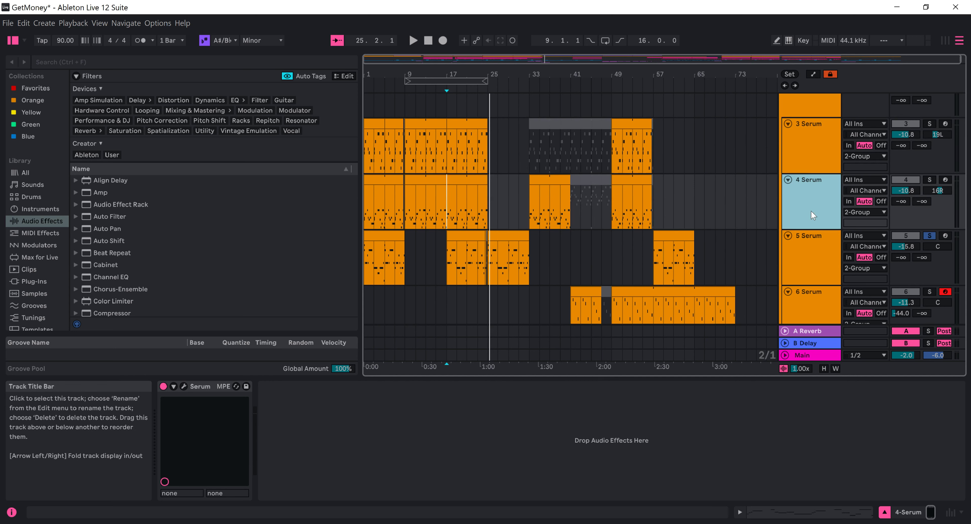
pyautogui.click(183, 387)
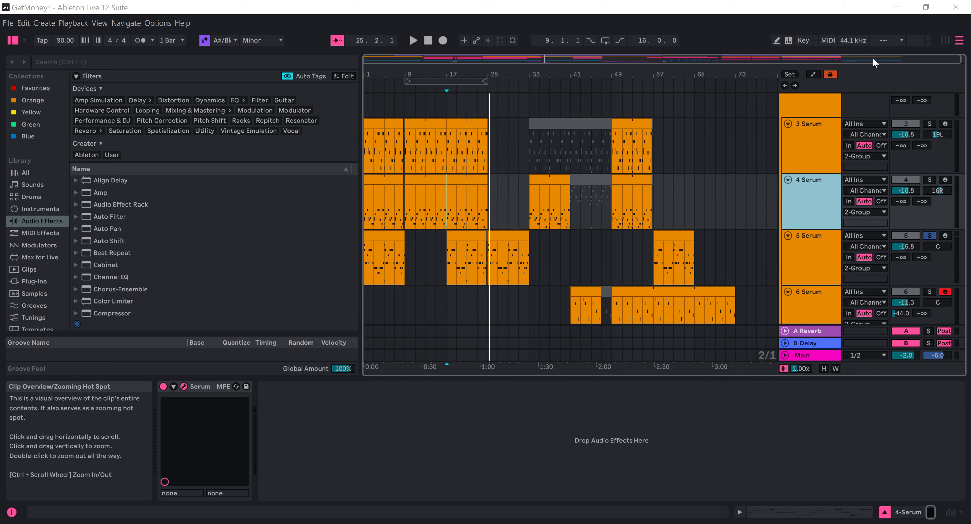
pyautogui.click(867, 51)
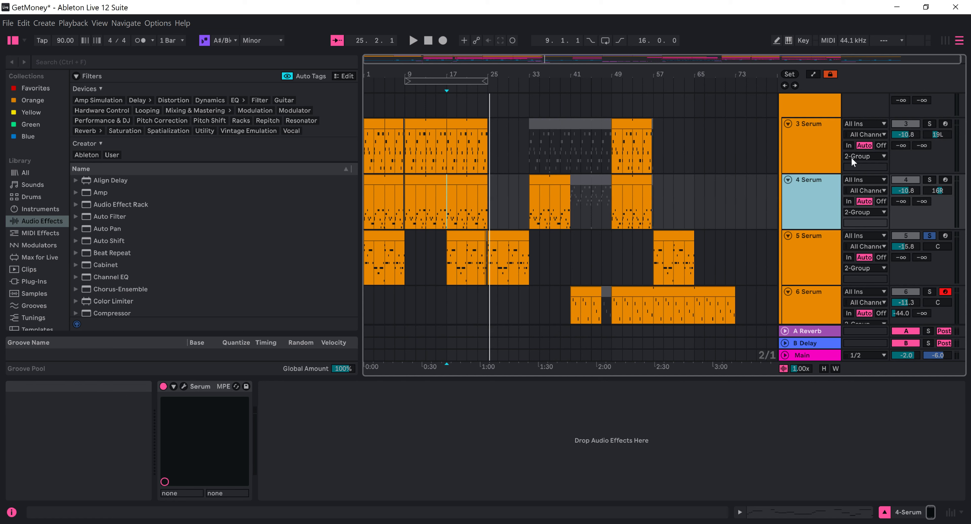
# - Solo the 6 Serum track, show its Serum plug-in window, and play the part from bar 41
pyautogui.scroll(-1, 808, 249)
pyautogui.click(929, 254)
pyautogui.click(571, 277)
pyautogui.click(184, 387)
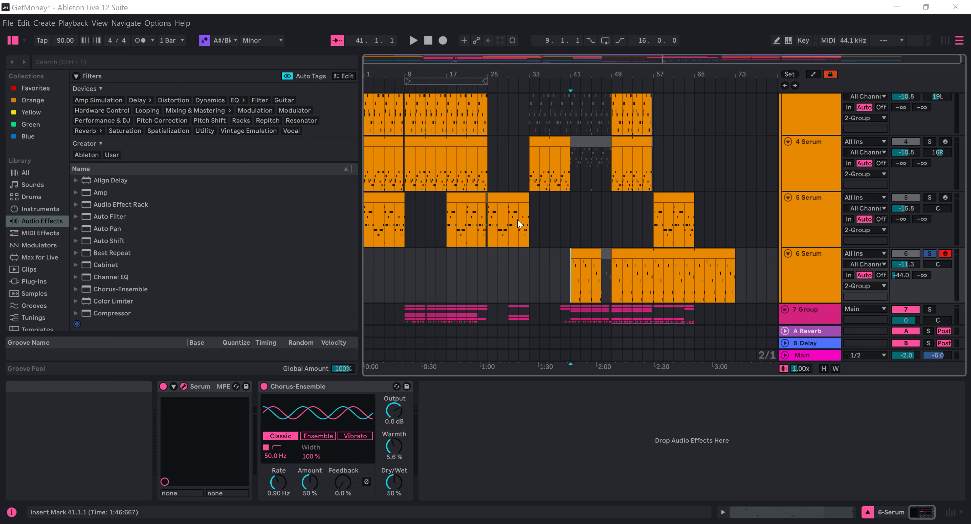
pyautogui.press('space')
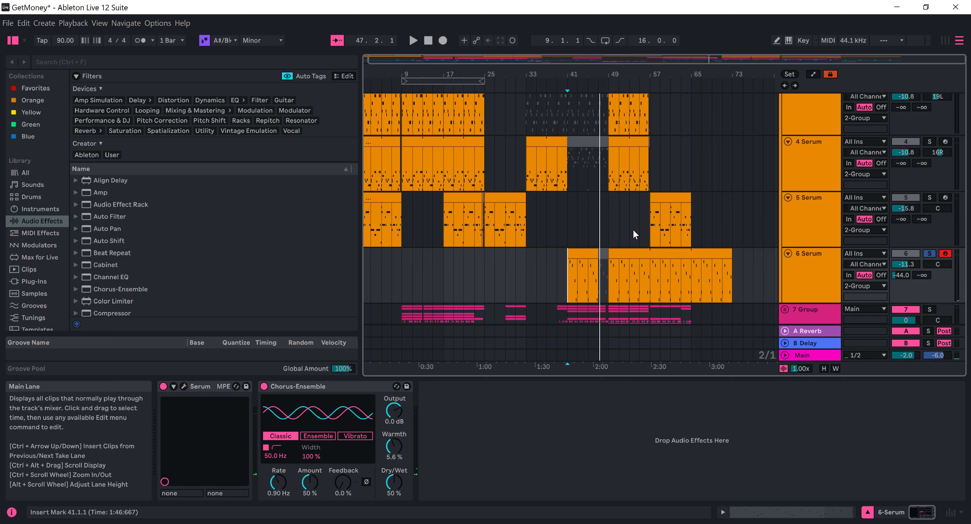
# - Fold 2 Group and turn off its solo
pyautogui.scroll(2, 633, 229)
pyautogui.scroll(-5, 632, 230)
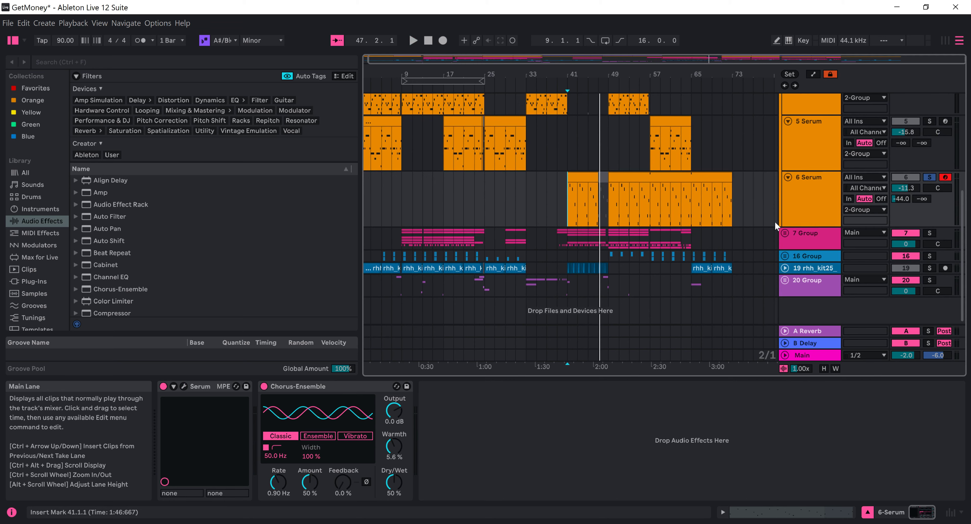
pyautogui.scroll(7, 836, 167)
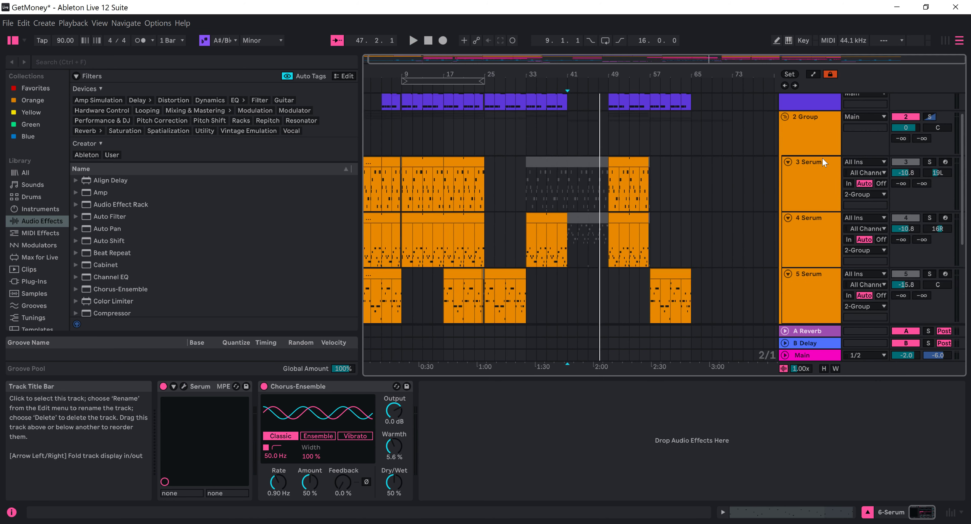
pyautogui.click(785, 155)
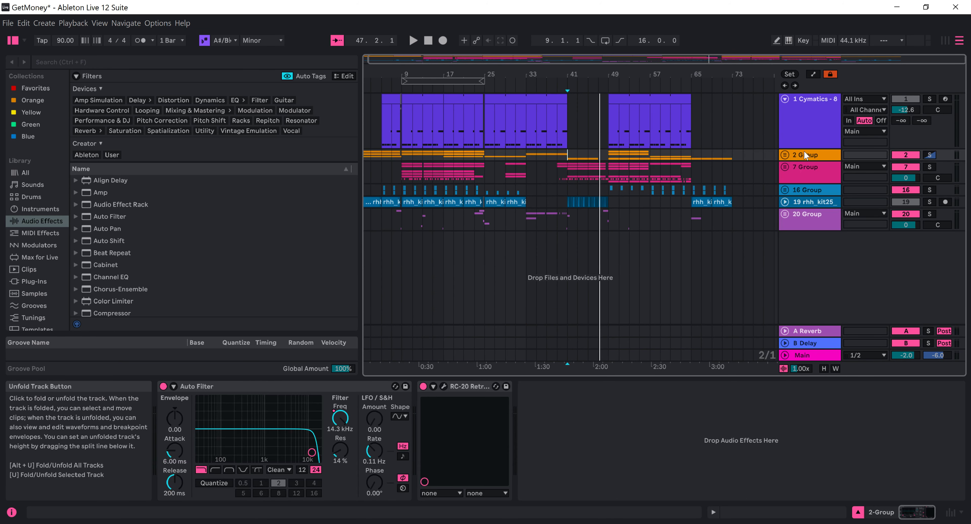
pyautogui.click(930, 155)
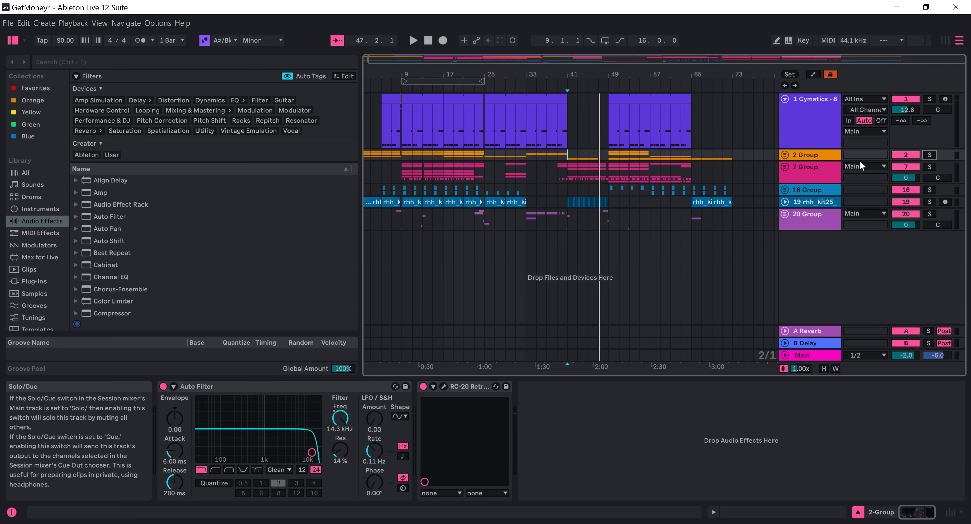
# - Unfold 2 Group, solo it, and play all its Serum parts together from bar 17
pyautogui.click(785, 155)
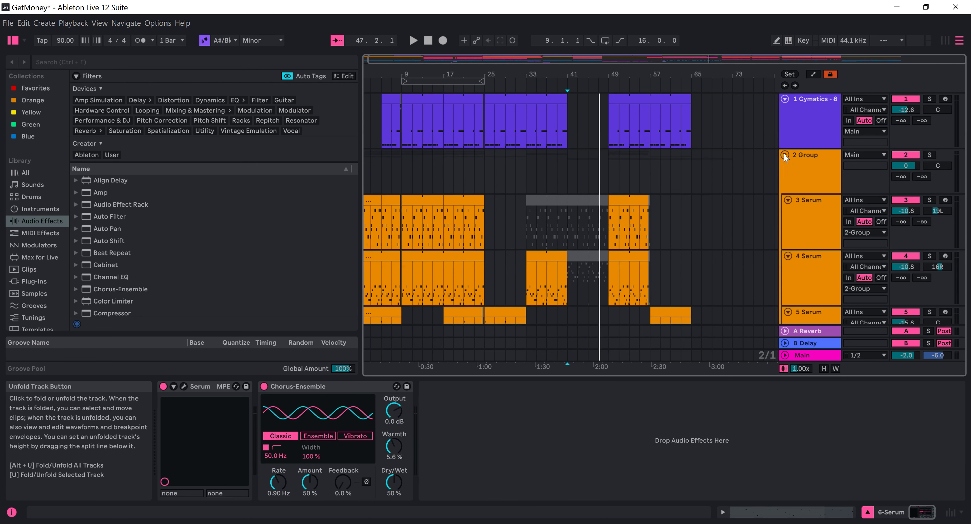
pyautogui.click(447, 271)
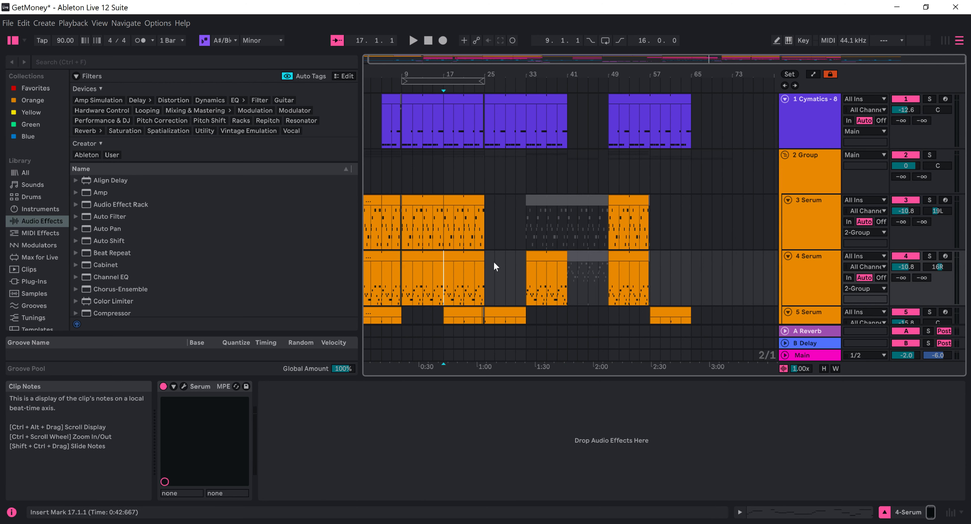
pyautogui.click(929, 154)
pyautogui.press('space')
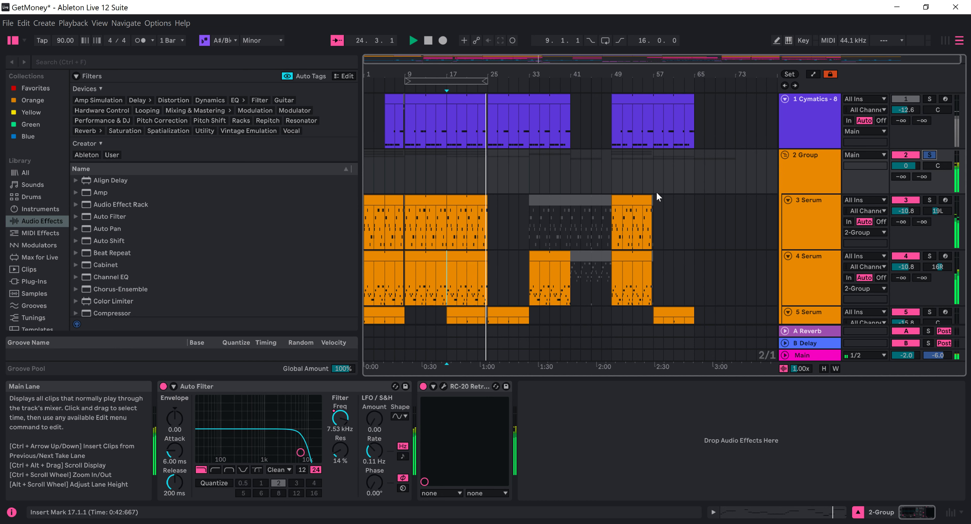
pyautogui.press('space')
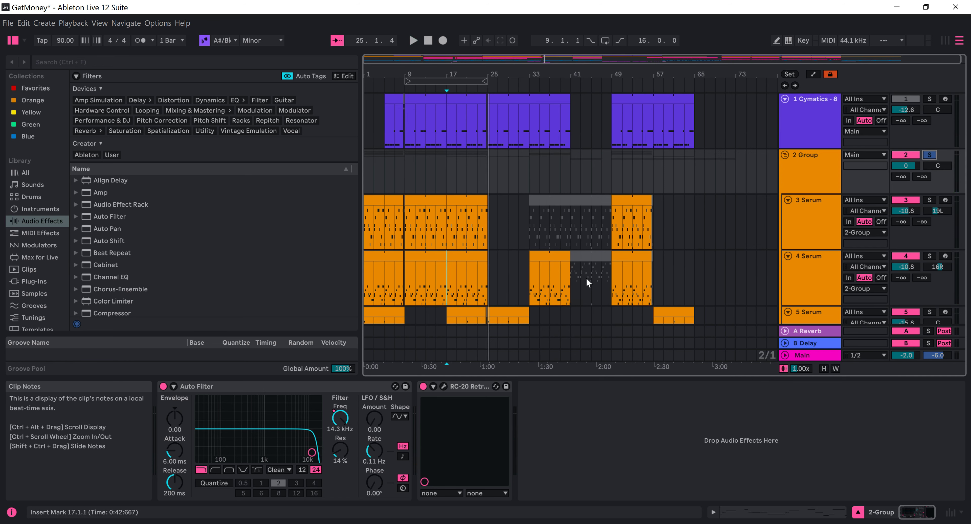
# - Unfold 7 Group to show the individual drum tracks inside it
pyautogui.scroll(-4, 595, 270)
pyautogui.scroll(-1, 598, 269)
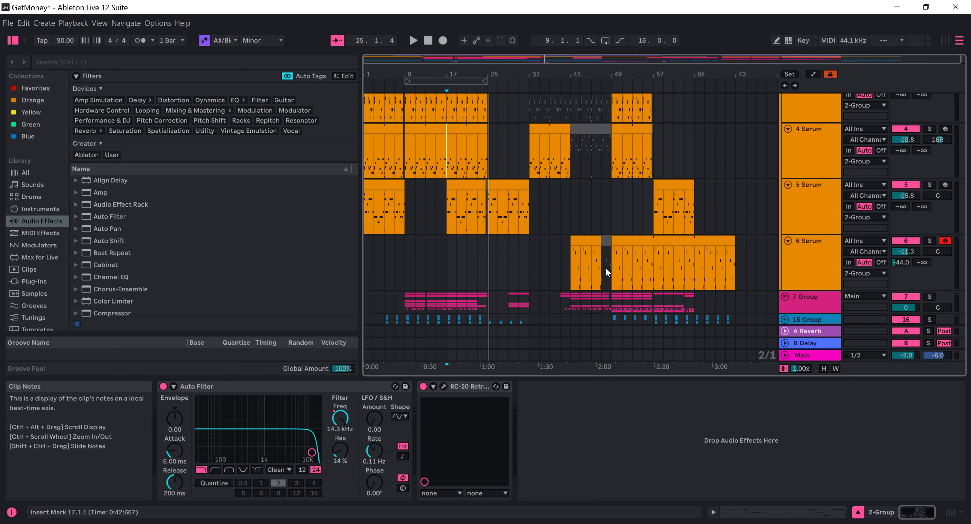
pyautogui.scroll(-4, 656, 192)
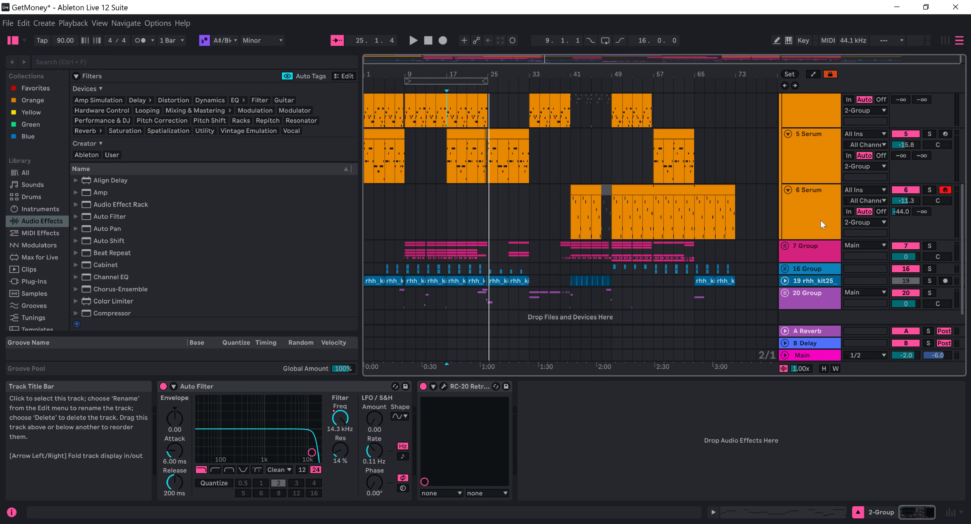
pyautogui.click(787, 244)
pyautogui.scroll(-5, 791, 237)
pyautogui.scroll(-6, 793, 235)
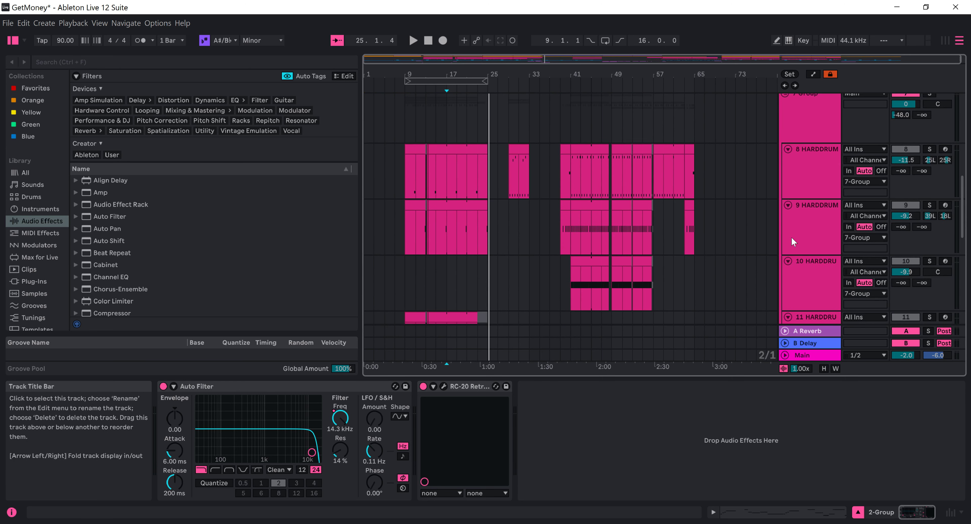
# - Examine the drum samples loaded on HARDDRUMS tracks 9, 13 and 11 inside 7 Group
pyautogui.click(404, 241)
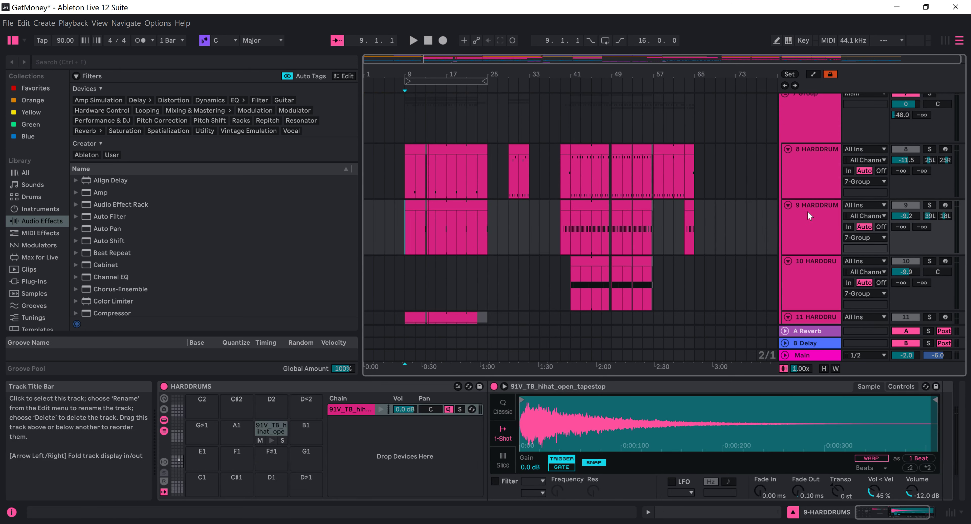
pyautogui.scroll(-12, 821, 208)
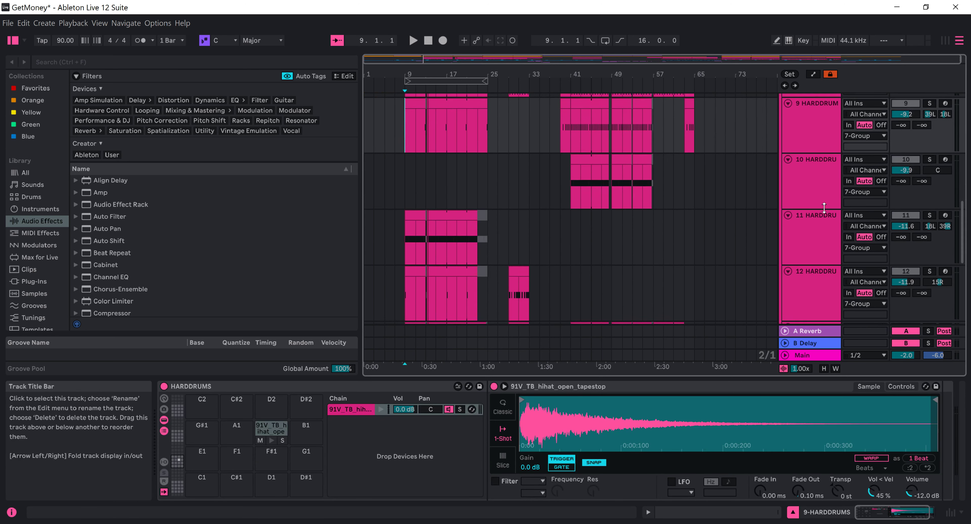
pyautogui.scroll(-3, 818, 212)
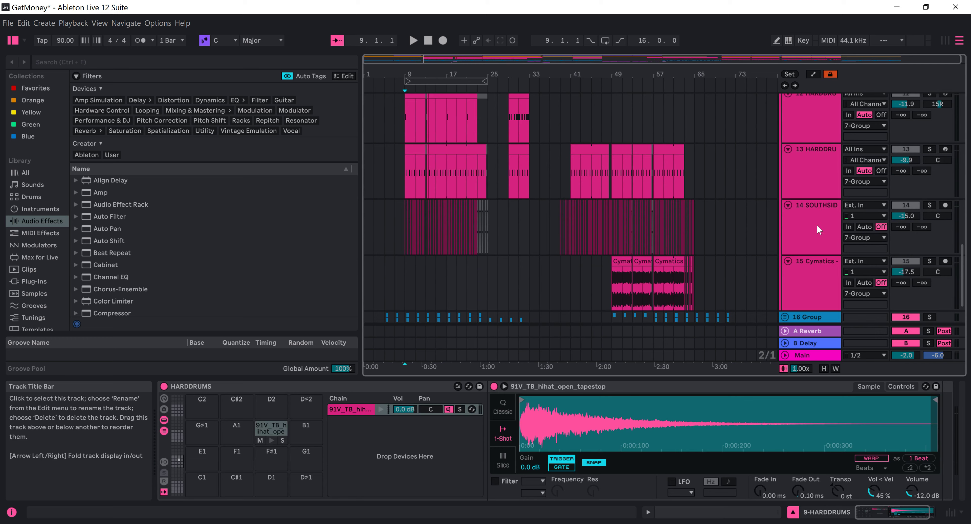
pyautogui.click(404, 181)
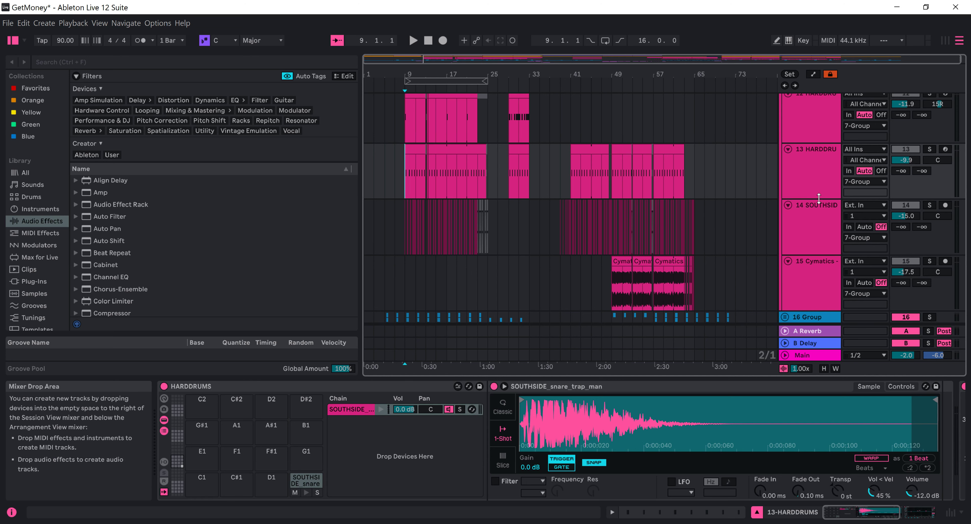
pyautogui.scroll(6, 819, 198)
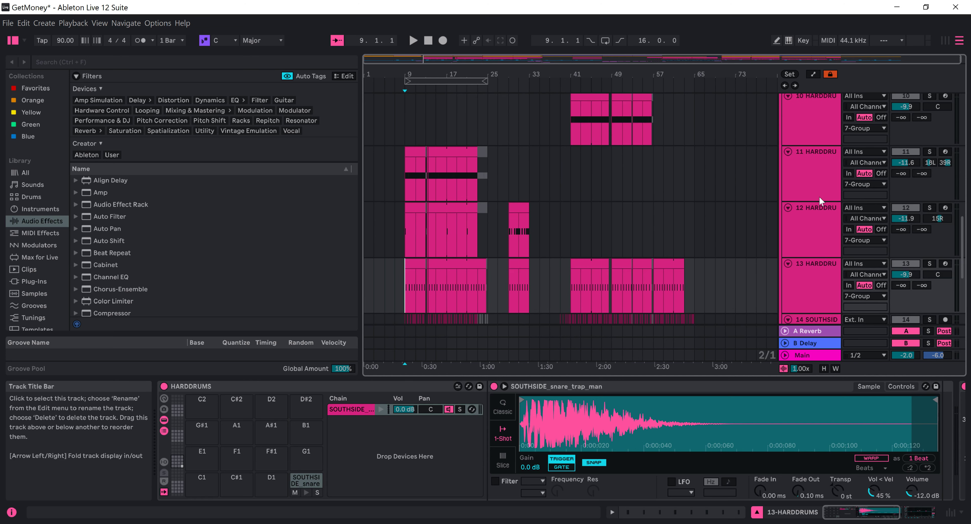
pyautogui.scroll(-1, 820, 198)
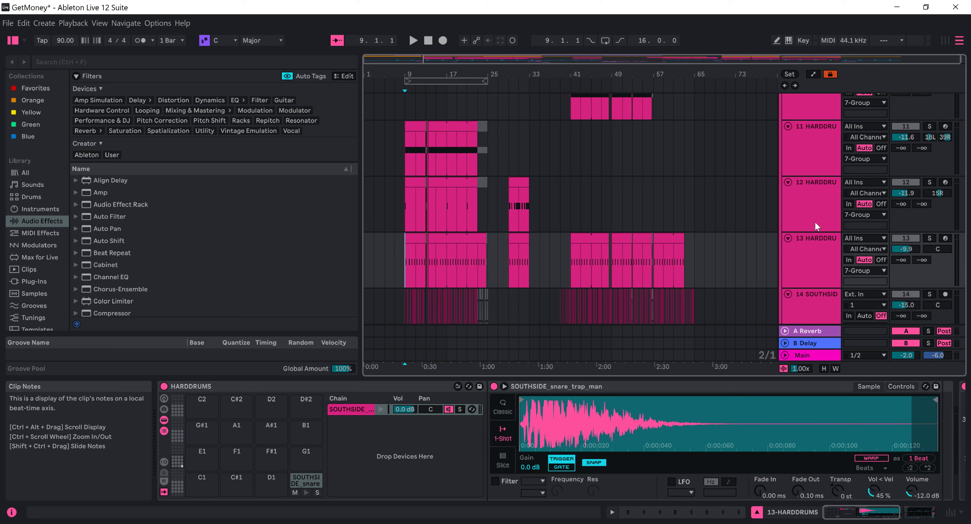
pyautogui.click(820, 162)
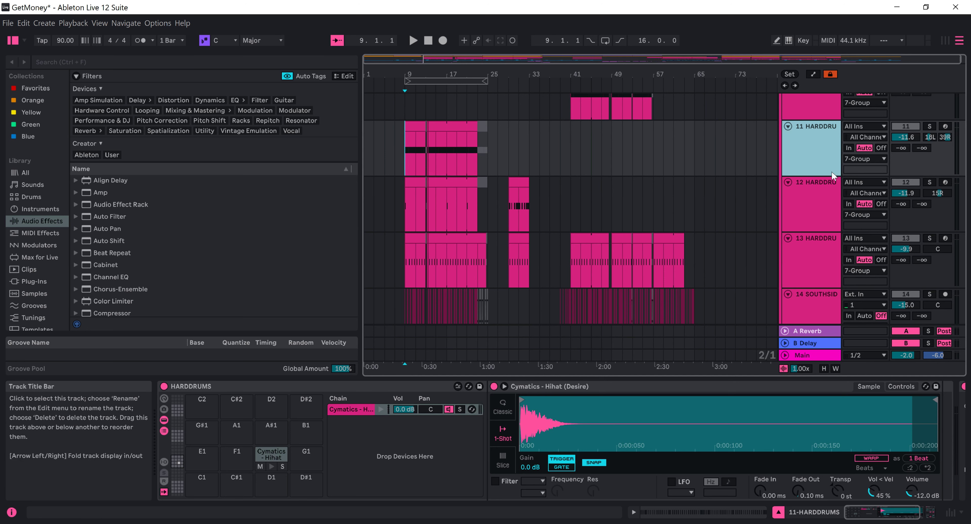
# - Solo 7 Group and play its drum parts together from bar 9
pyautogui.scroll(3, 840, 181)
pyautogui.scroll(6, 869, 137)
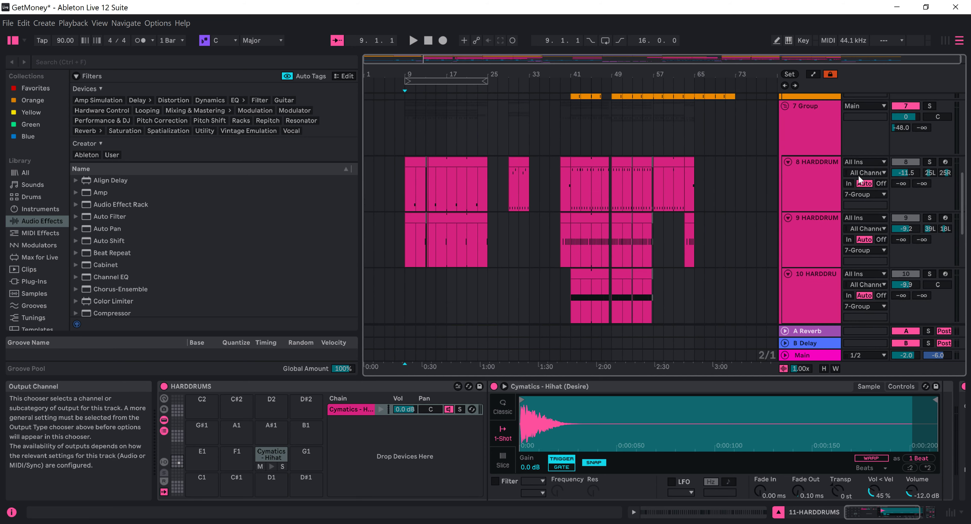
pyautogui.click(930, 106)
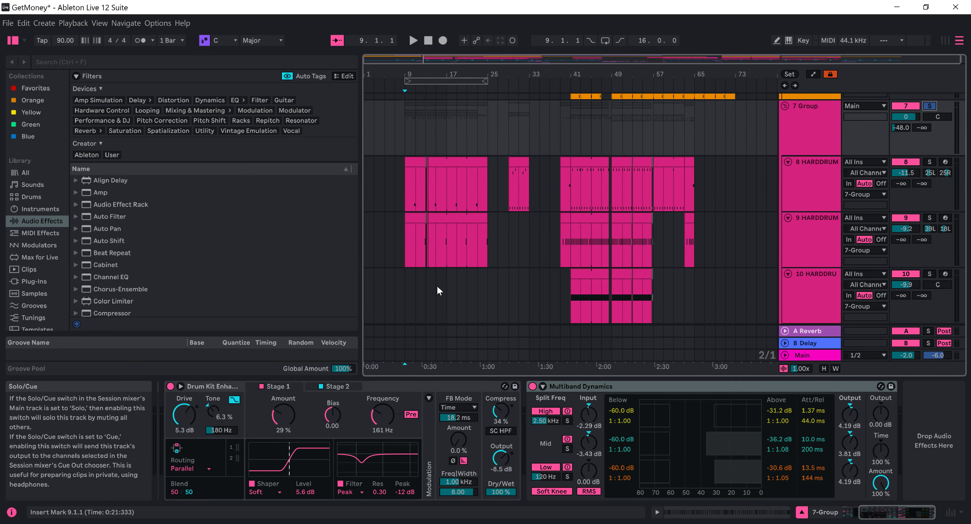
pyautogui.click(404, 245)
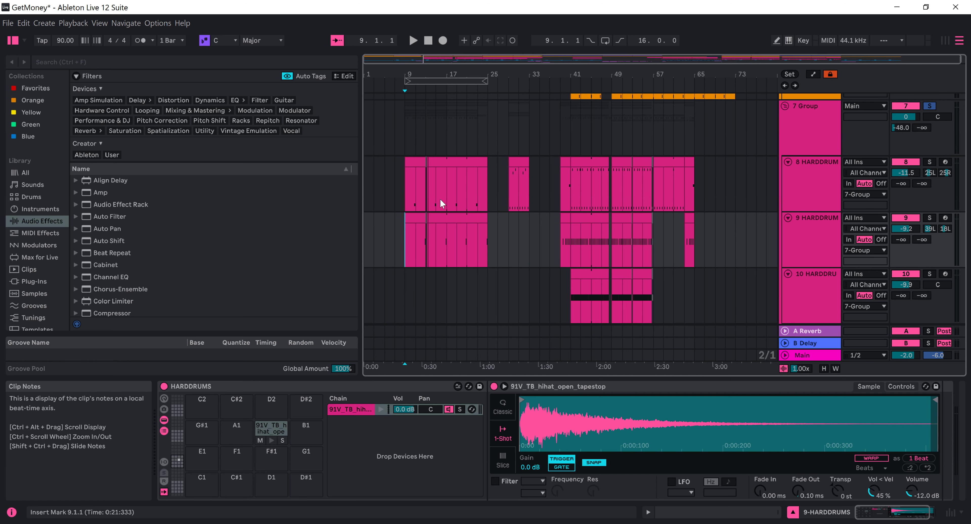
pyautogui.press('space')
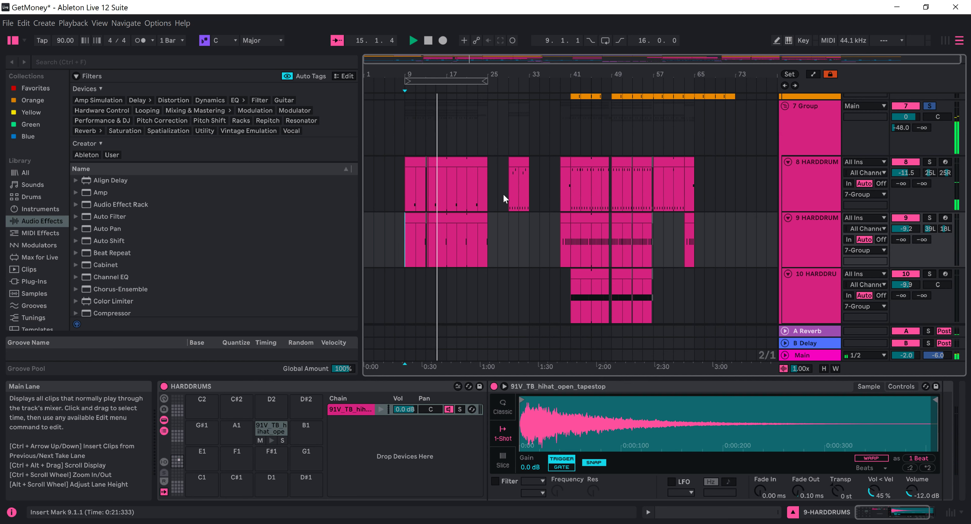
pyautogui.press('space')
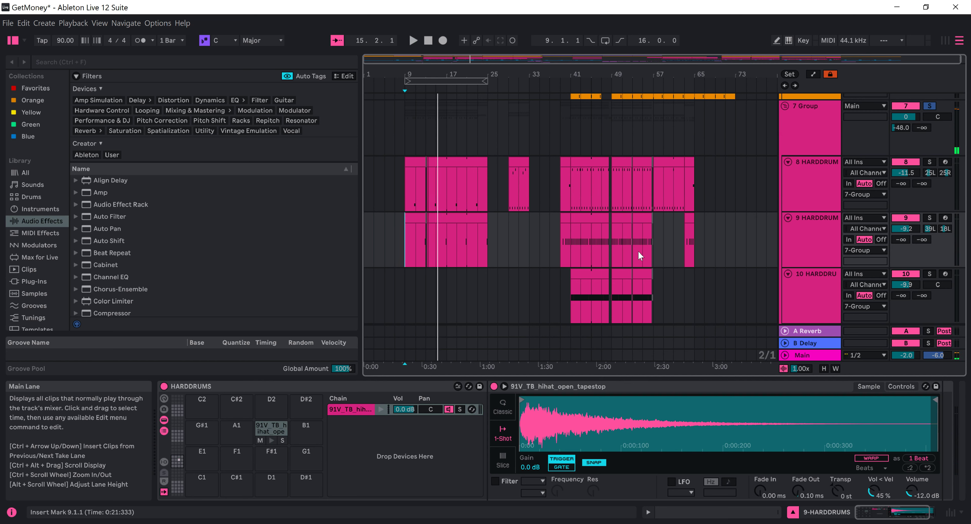
# - Play the soloed 7 Group drums from bar 39, stopping after several bars
pyautogui.click(562, 254)
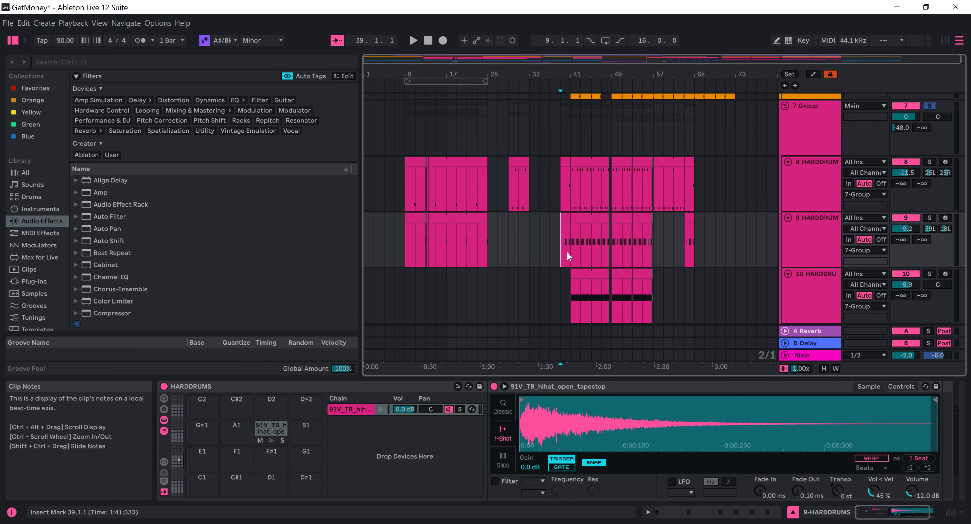
pyautogui.press('space')
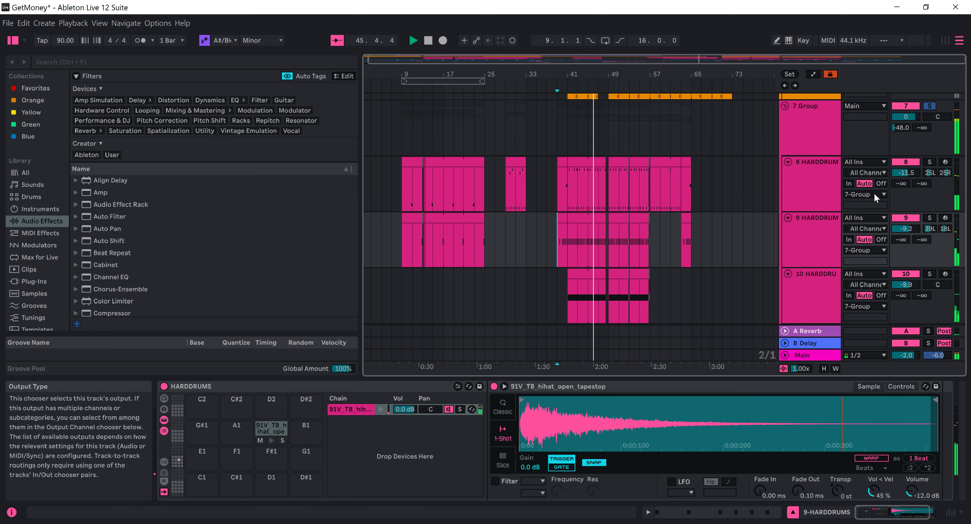
pyautogui.press('space')
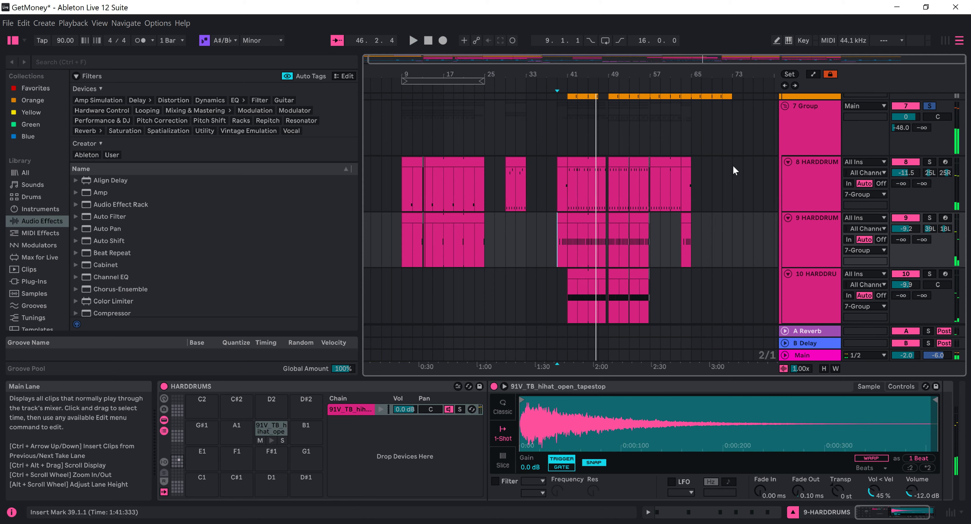
# - Play the drums from bar 49 and solo the 15 Cymatics hi-hat loop track during playback
pyautogui.scroll(-5, 732, 165)
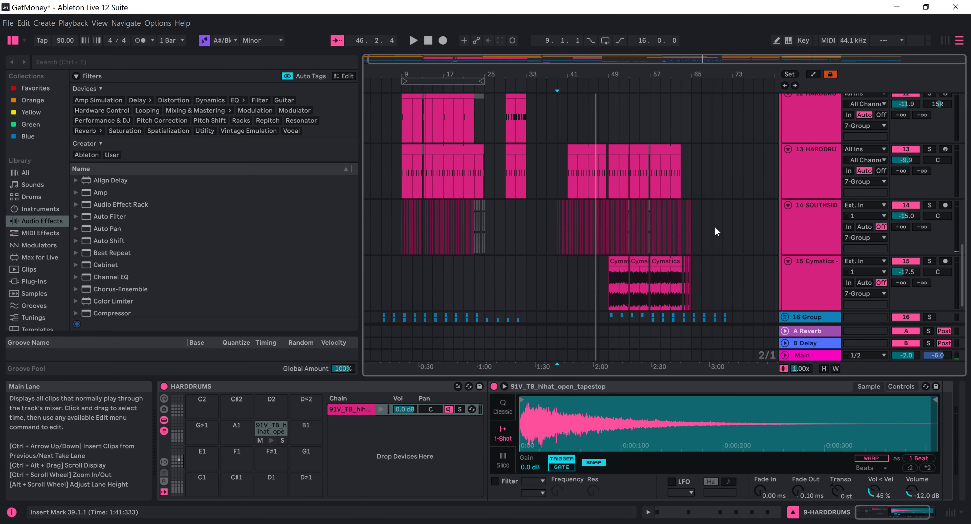
pyautogui.scroll(-2, 717, 232)
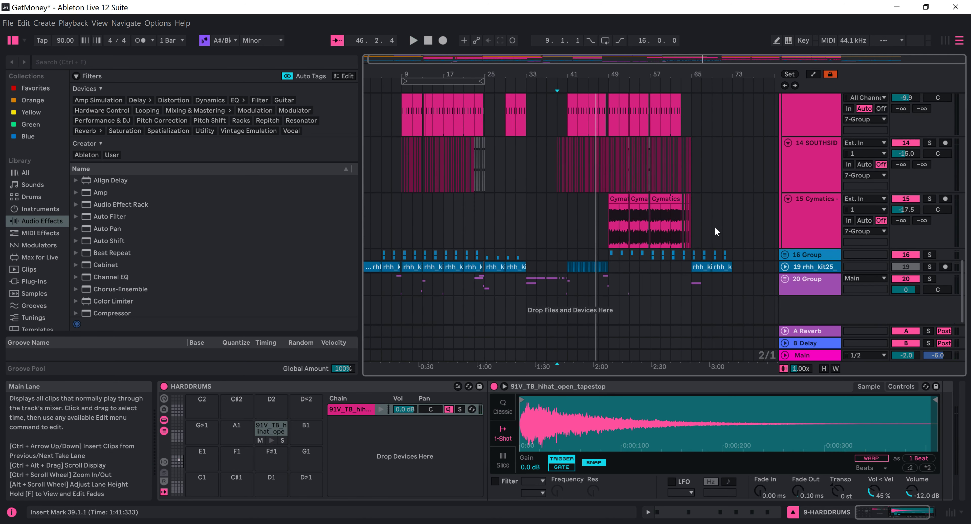
pyautogui.click(608, 232)
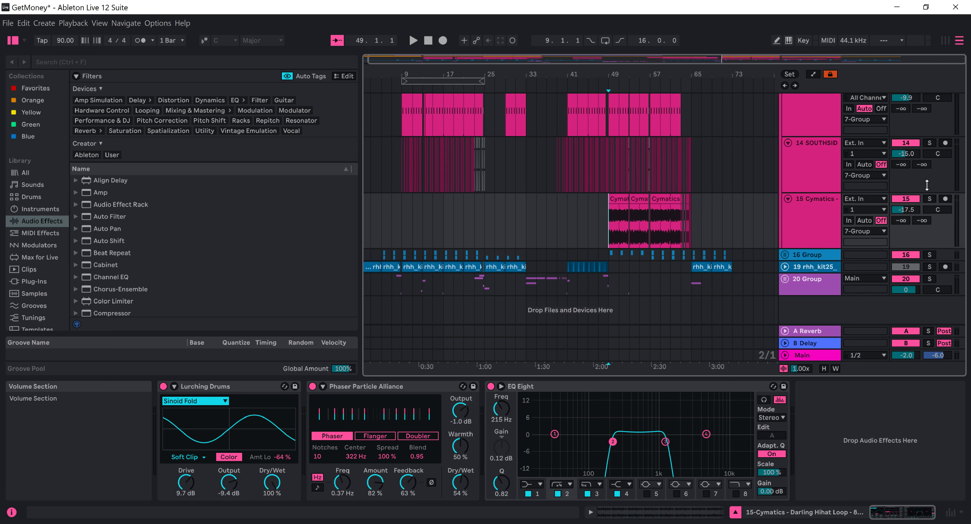
pyautogui.scroll(4, 894, 197)
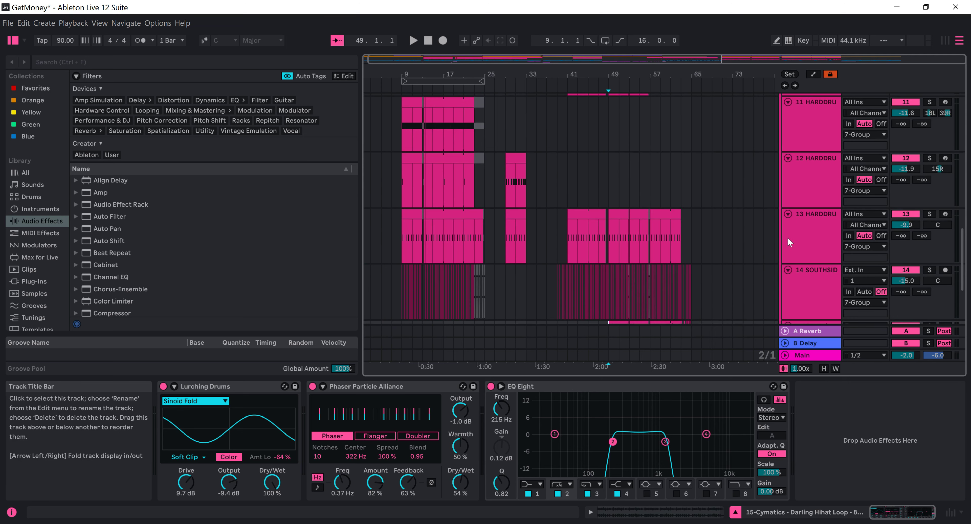
pyautogui.scroll(-3, 790, 243)
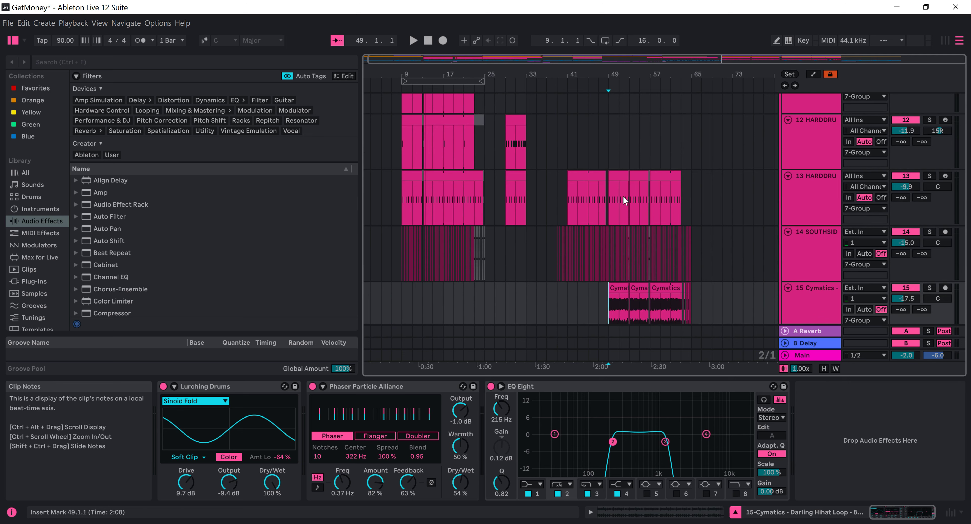
pyautogui.press('space')
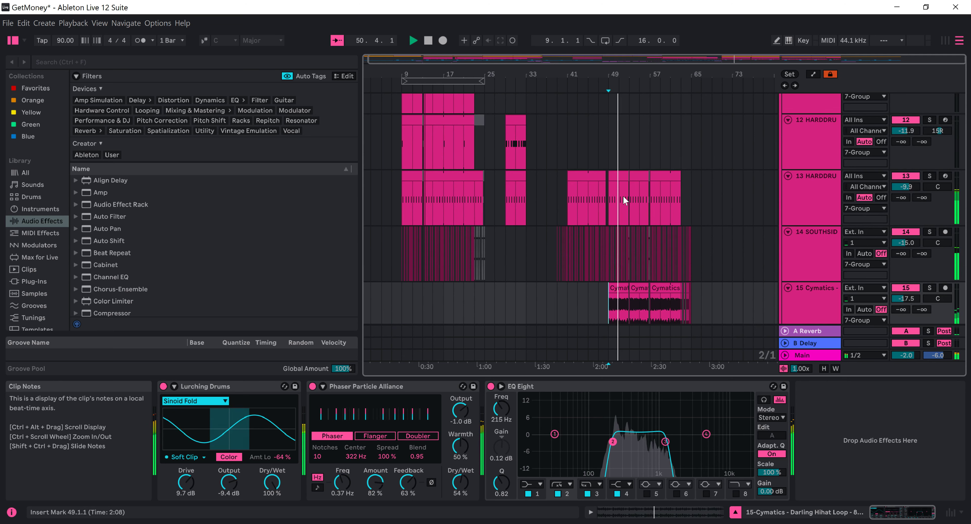
pyautogui.click(929, 288)
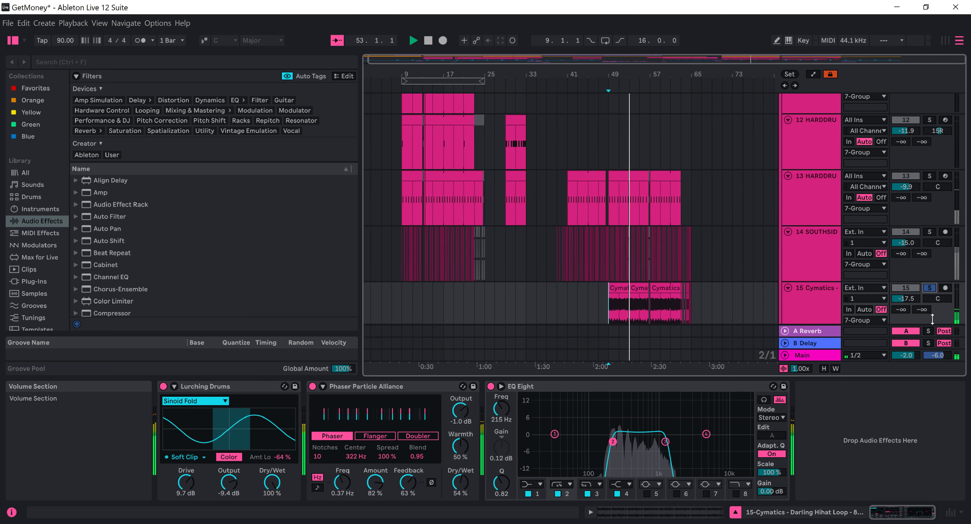
pyautogui.press('space')
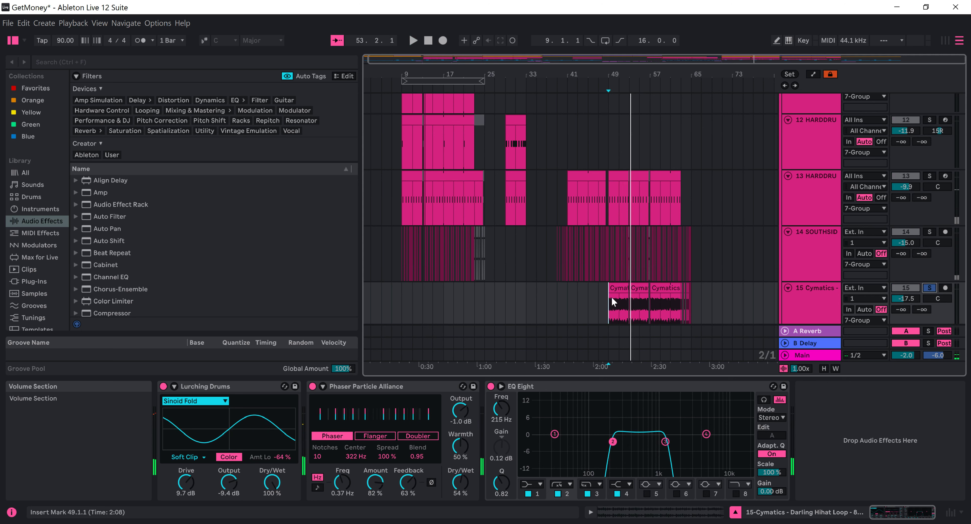
pyautogui.click(776, 305)
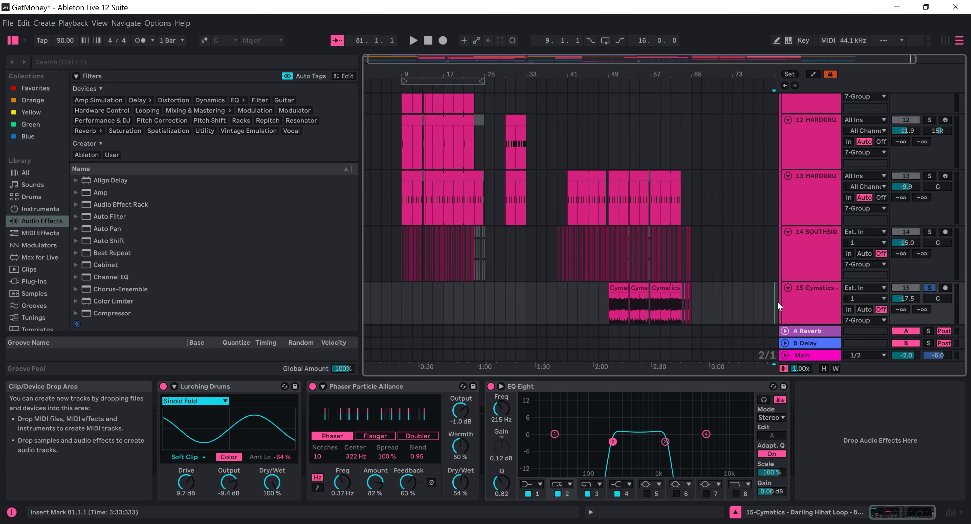
pyautogui.moveTo(777, 306); pyautogui.dragTo(728, 311)
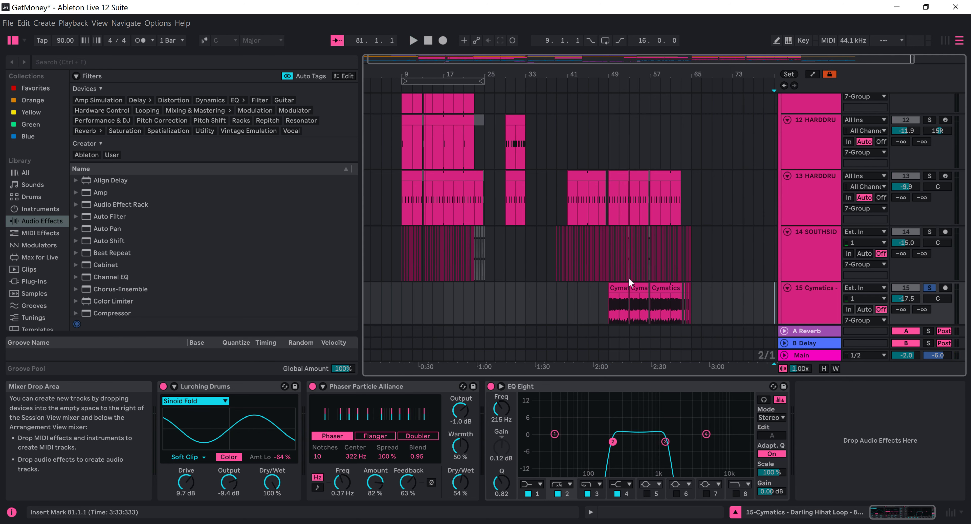
pyautogui.scroll(-2, 490, 280)
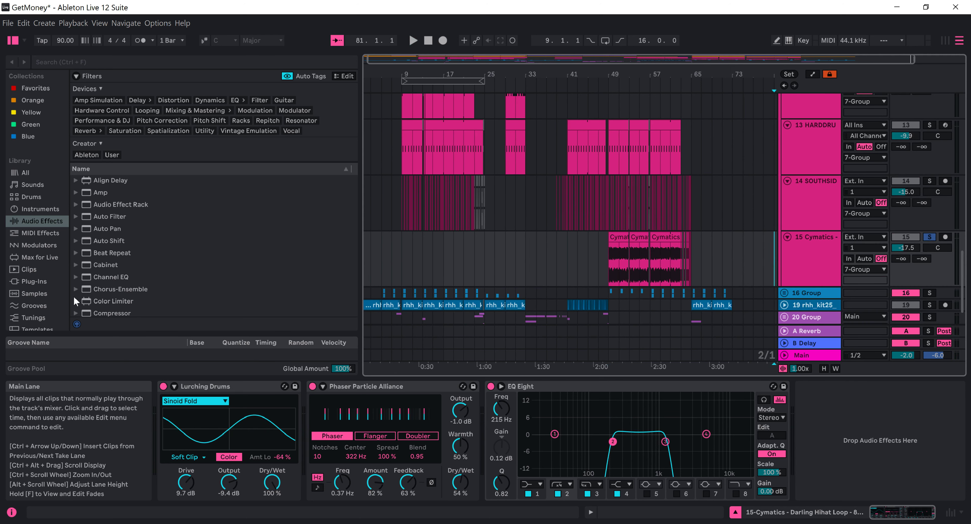
pyautogui.scroll(-2, 533, 272)
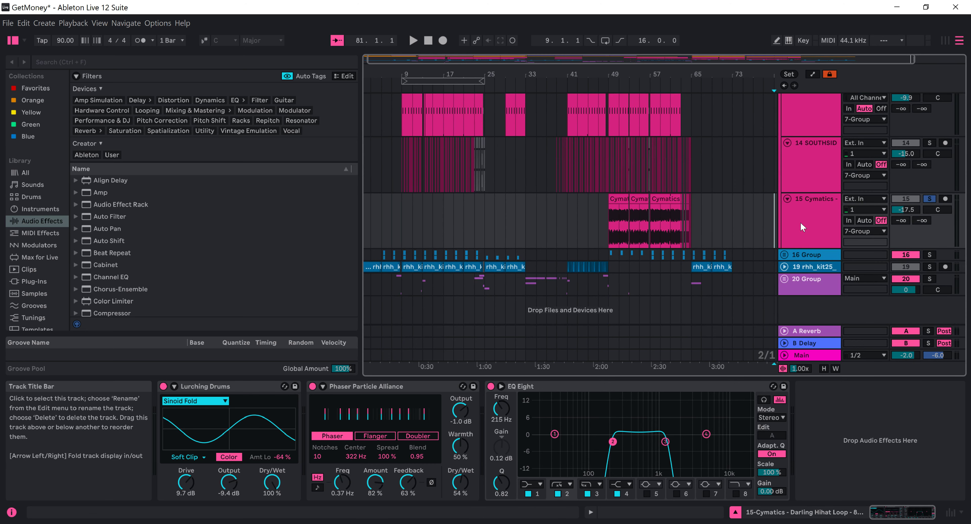
# - Examine the effect chain on 7 Group from its beginning and select the Drum Buss device
pyautogui.scroll(12, 801, 222)
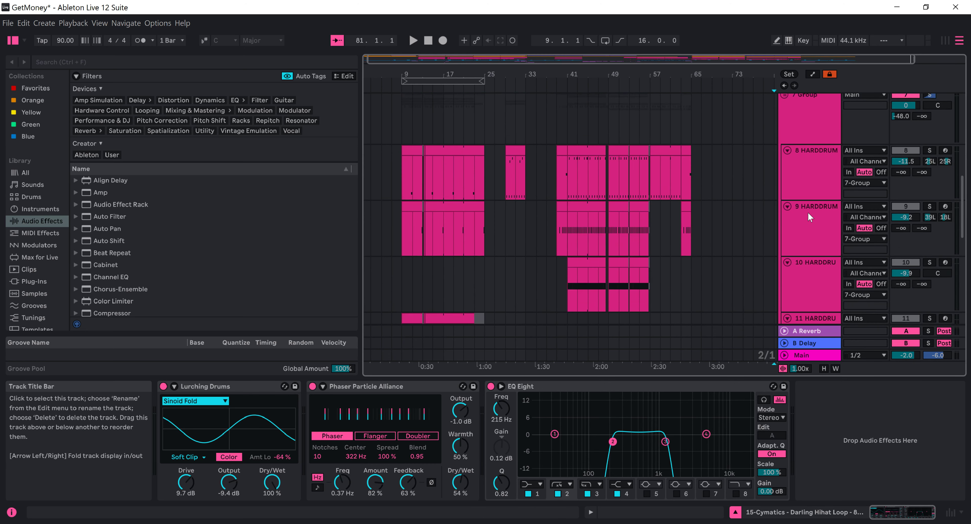
pyautogui.scroll(2, 808, 213)
pyautogui.click(815, 183)
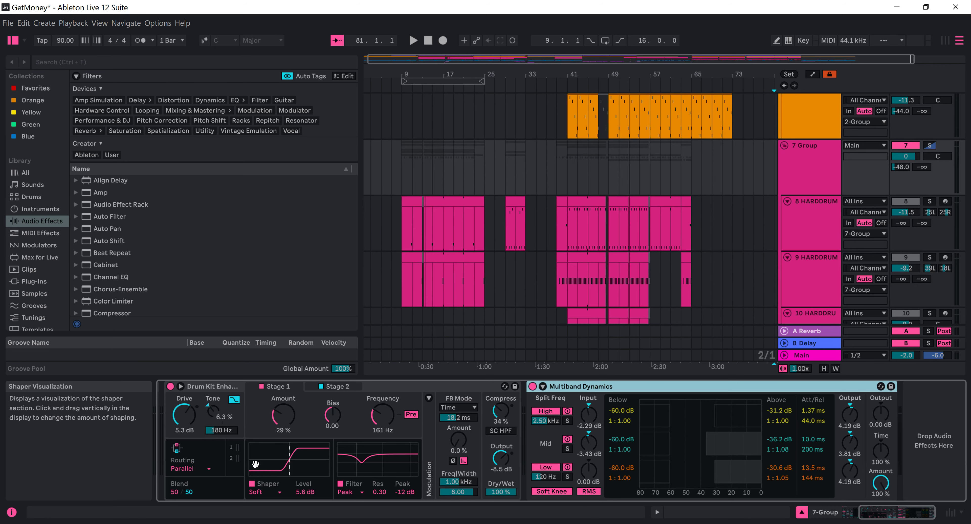
pyautogui.moveTo(251, 443); pyautogui.dragTo(574, 444)
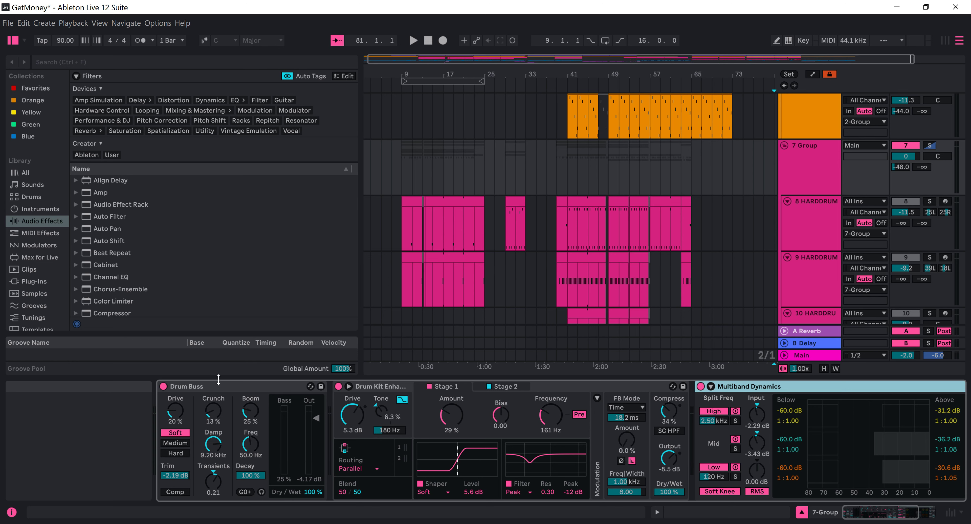
pyautogui.click(265, 388)
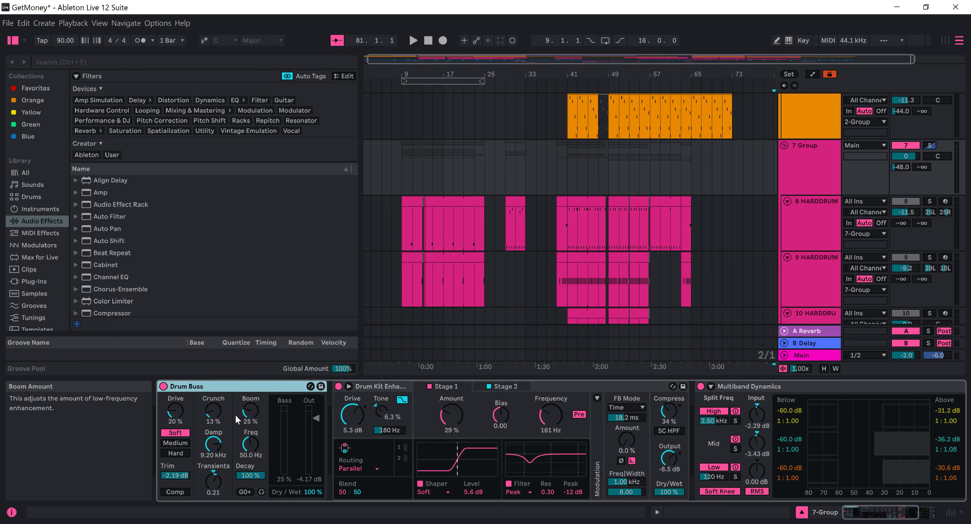